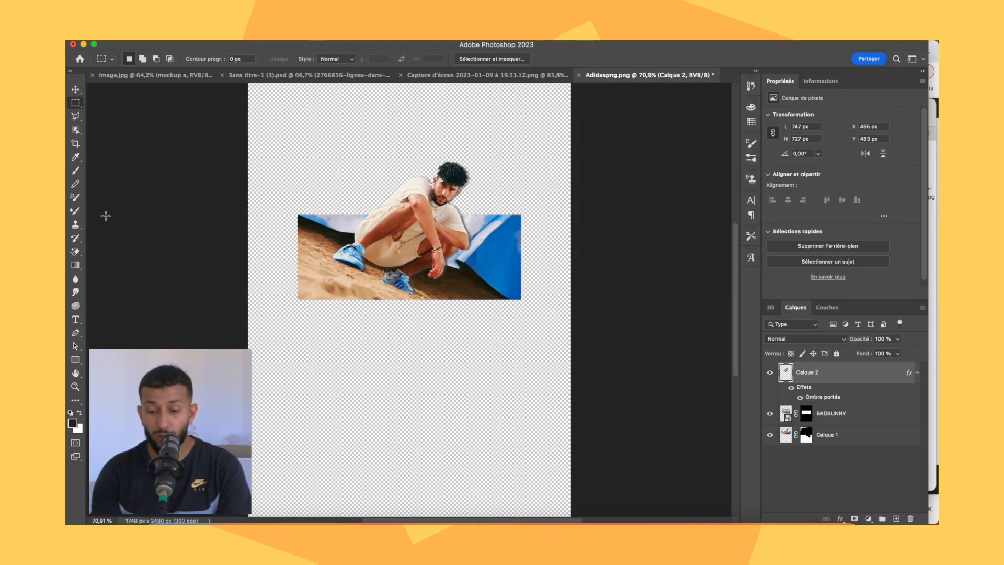
Draw a rectangle around the horizontal photo and reposition the blue airplane image over the Adidas logo.
left_click_drag(293, 210, 525, 305)
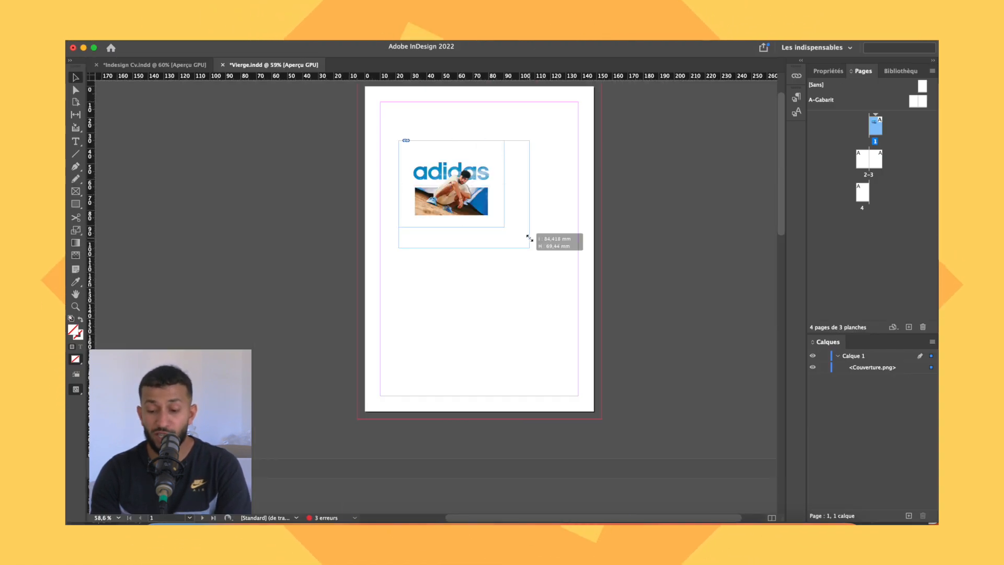
left_click_drag(529, 236, 651, 161)
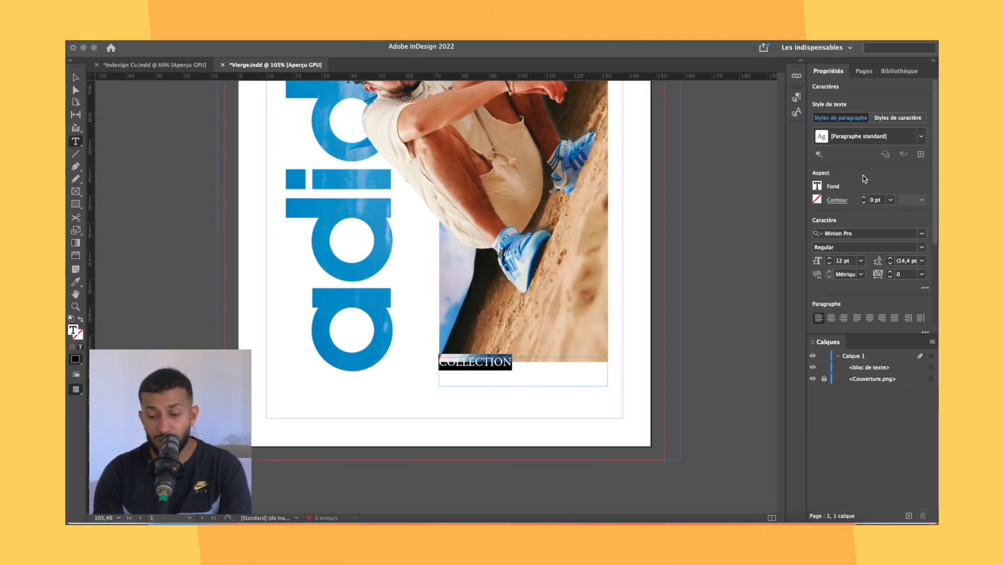
Switch to InDesign and set the COLLECTION title on the cover to ITC Avant Garde Gothic Std Bold at 27 pt.
left_click(921, 233)
left_click(871, 260)
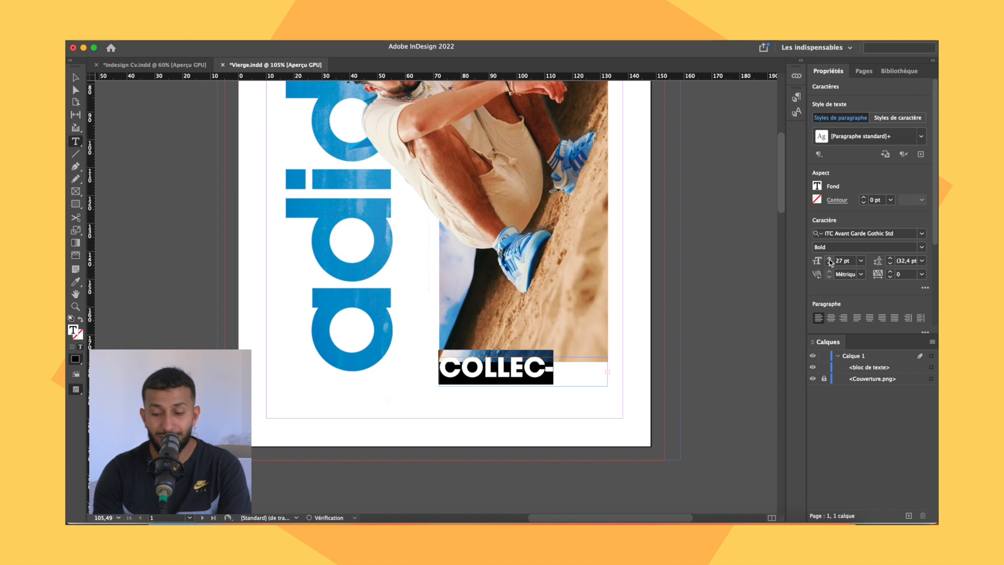
key("Escape")
Position the COLLECTION text over the photo's lower edge and scale it to match the photo's width.
left_click_drag(543, 372, 543, 375)
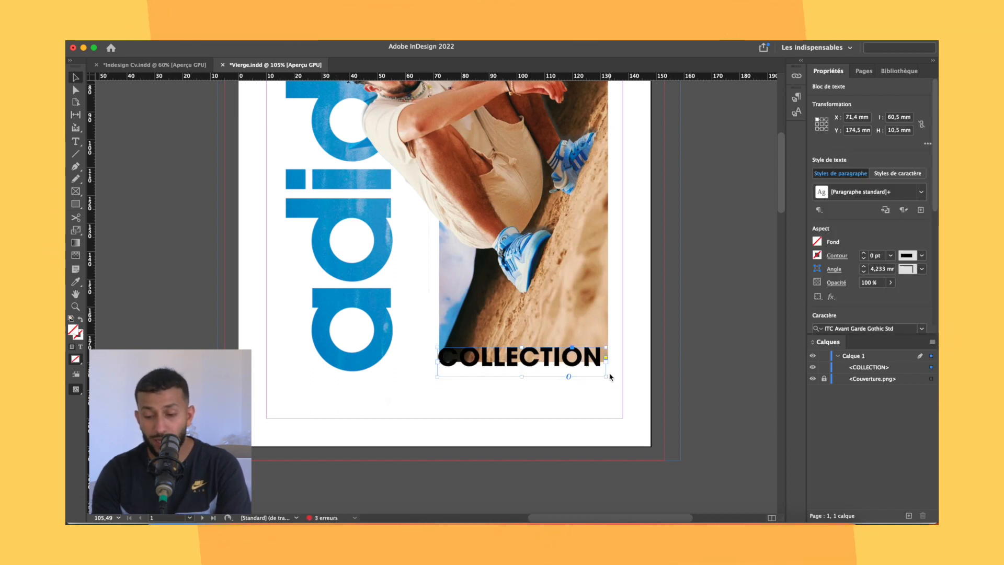
scroll(622, 380, "up", 5)
mouse_move(610, 378)
left_mouse_down()
mouse_move(622, 382)
mouse_move(607, 374)
left_mouse_up()
Change the fill of the whole COLLECTION text to white.
double_click(603, 373)
key("super+a")
left_click(817, 186)
left_click(733, 238)
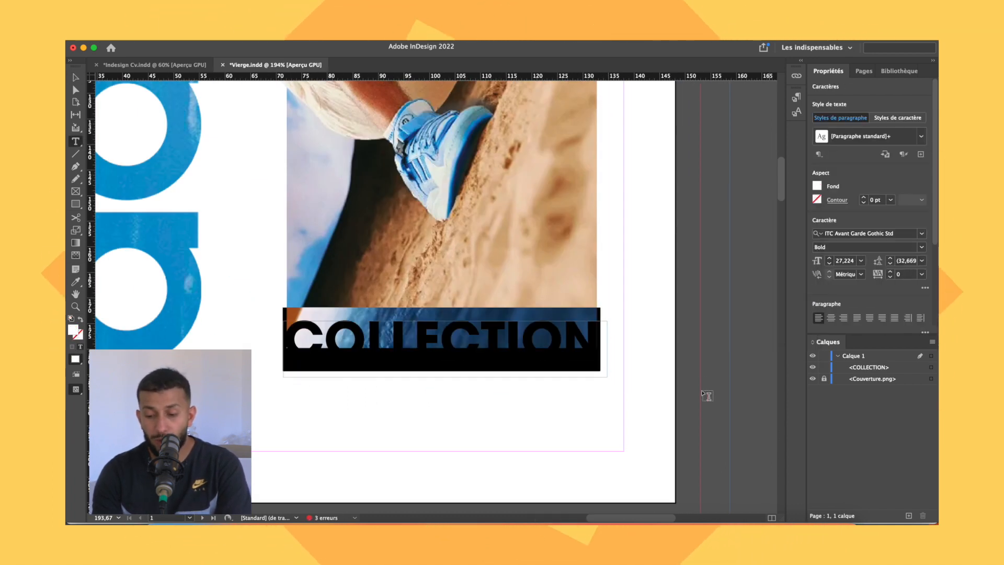
key("Escape")
Preview the cover without guides and examine how the COLLECTION title sits on the photo's lower edge.
scroll(624, 296, "down", 4)
key("w")
scroll(706, 351, "down", 2)
left_click(585, 329)
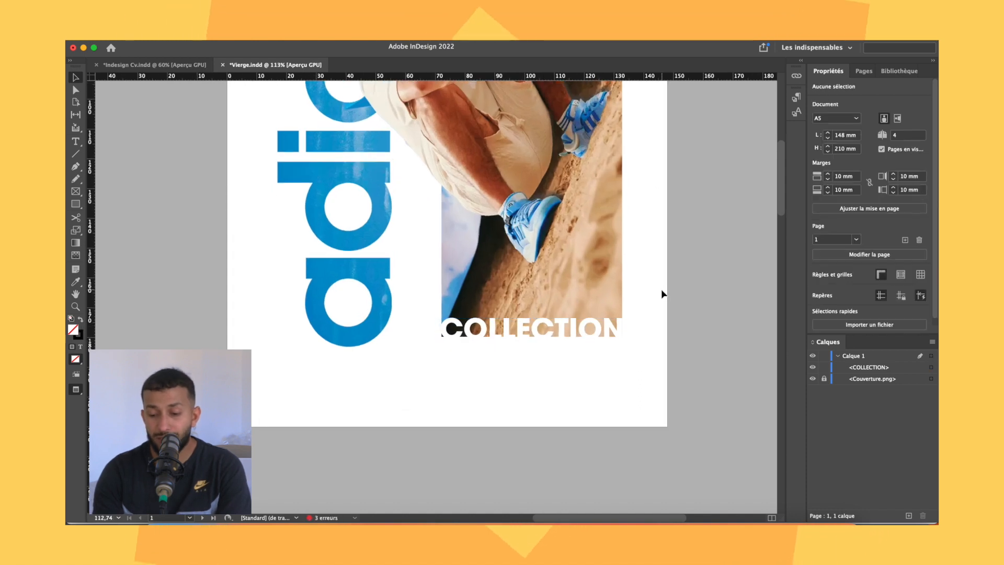
key("w")
key("w")
left_click(620, 332)
left_click(651, 314)
scroll(652, 314, "down", 3)
scroll(654, 315, "up", 3)
Add a text frame about 60.6 by 11 mm below COLLECTION reading 2023, in dark blue ITC Avant Garde Gothic Std.
key("t")
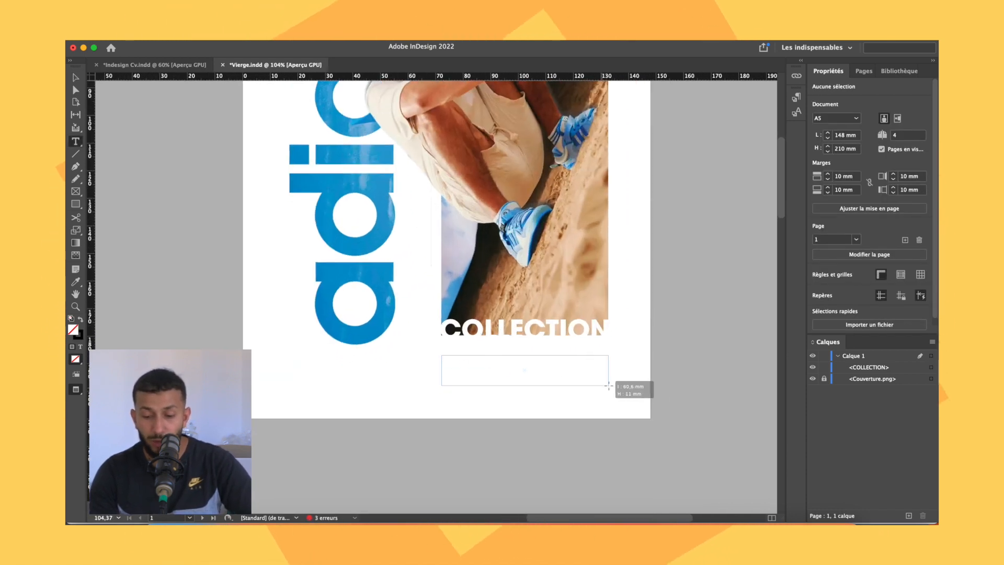
double_click(451, 361)
left_click(818, 186)
left_click(740, 334)
left_click(858, 234)
type("itc")
left_click(825, 279)
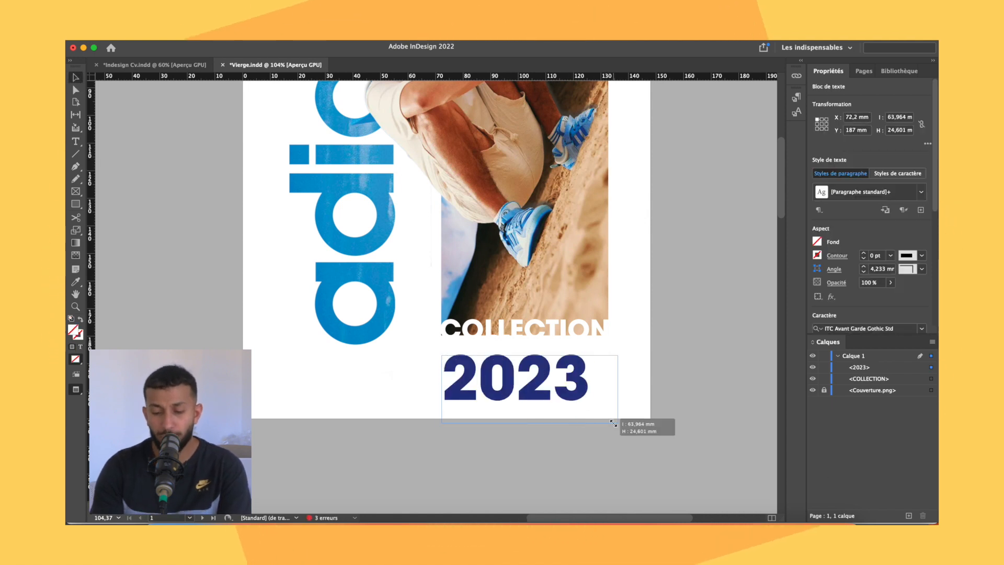
Move the 2023 text beneath Couverture.png in the layer order and enlarge it to the photo's width directly under COLLECTION.
left_click_drag(862, 369, 869, 396)
left_click_drag(592, 394, 640, 408)
left_click_drag(515, 399, 511, 399)
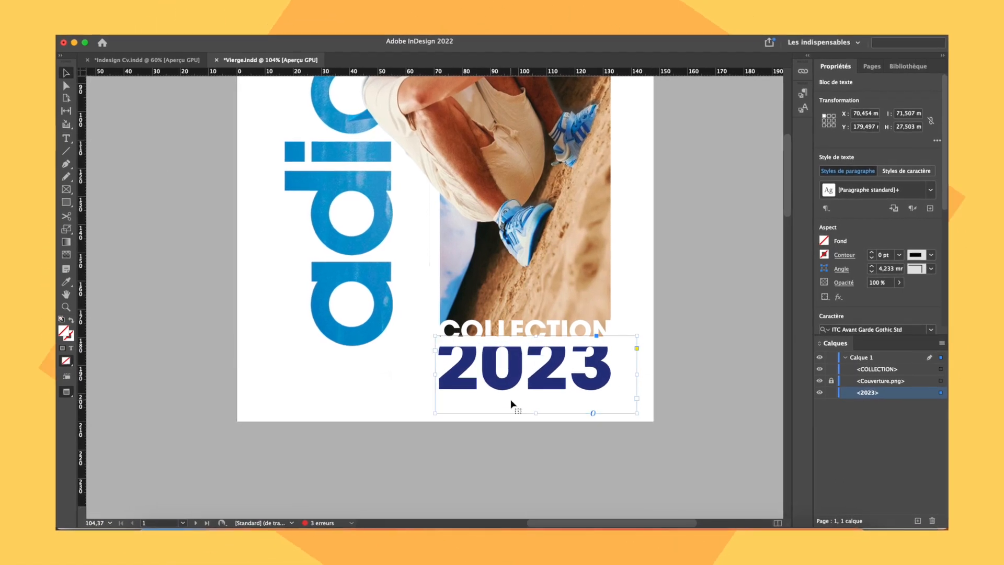
left_click_drag(582, 386, 583, 391)
left_click_drag(640, 417, 633, 411)
left_click_drag(592, 386, 595, 388)
left_click(709, 363)
scroll(677, 353, "down", 5)
scroll(676, 353, "up", 1)
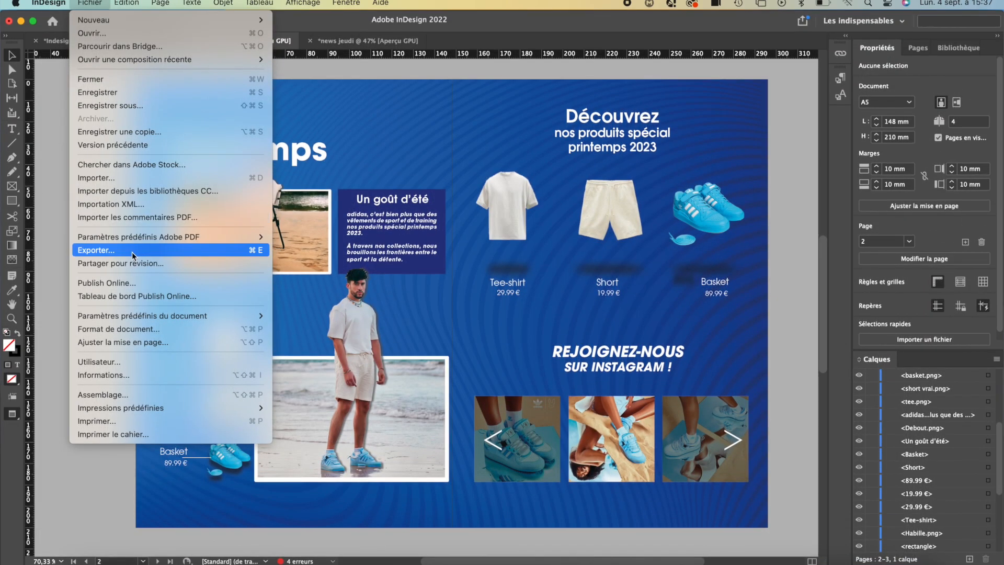
Export the document in Adobe PDF (impression) format to the PDF folder under the name ADIDAS-.
left_click(132, 252)
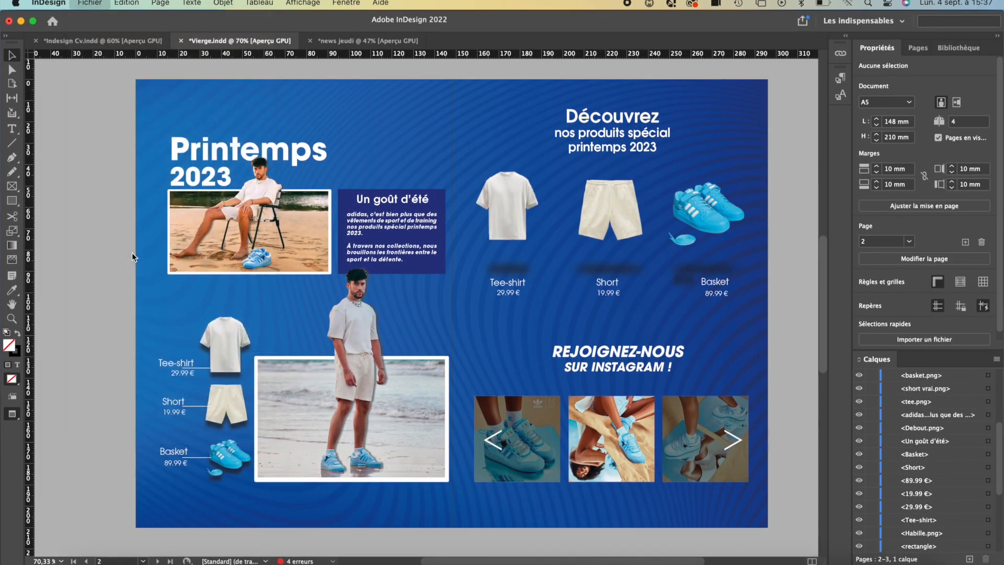
left_click(522, 361)
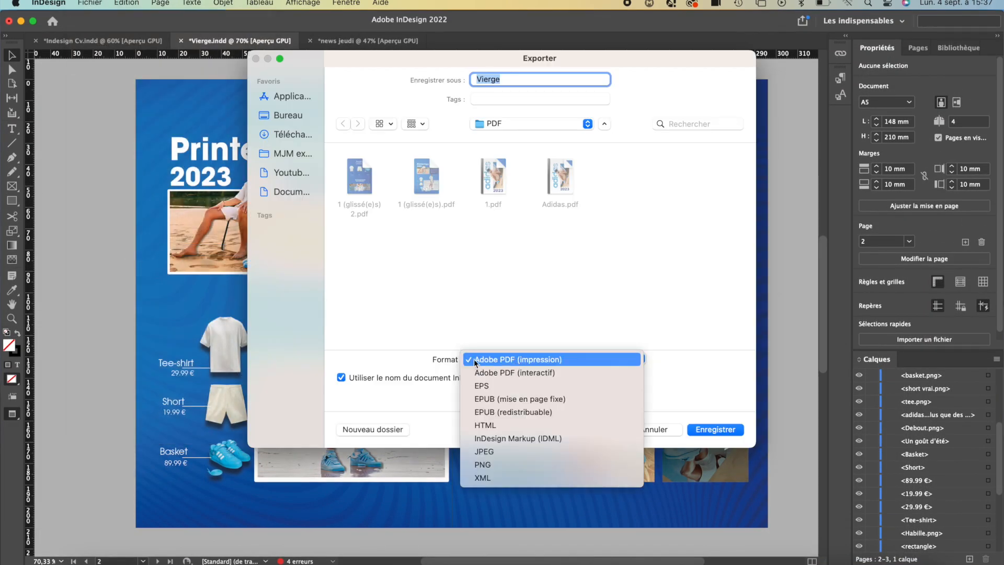
left_click(530, 80)
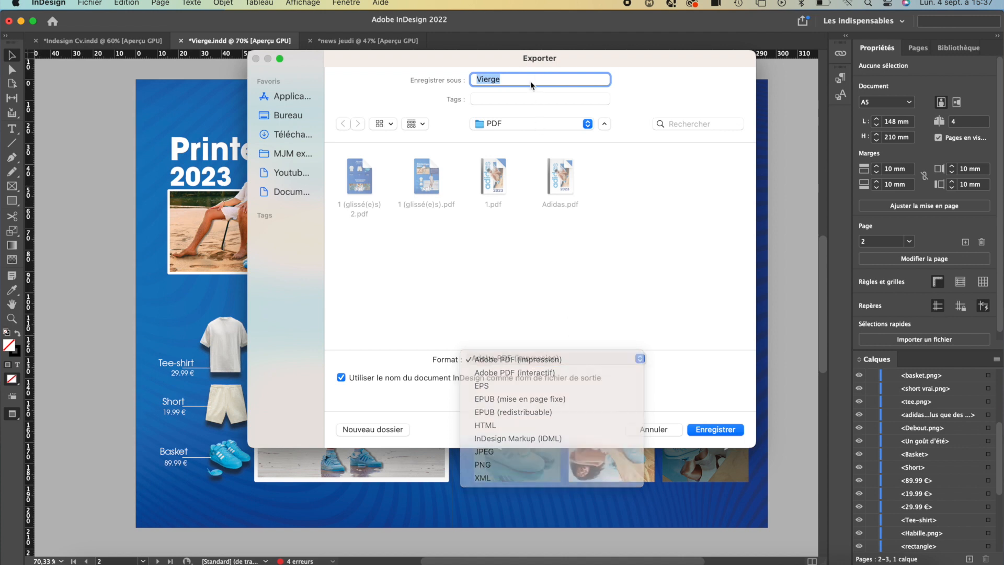
type("AD")
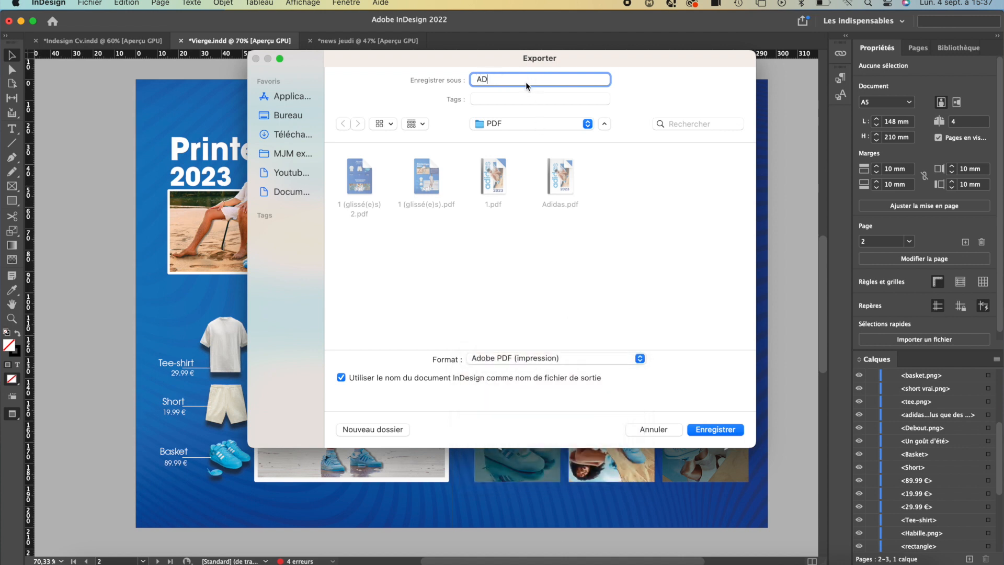
type("IDAS-")
left_click(715, 430)
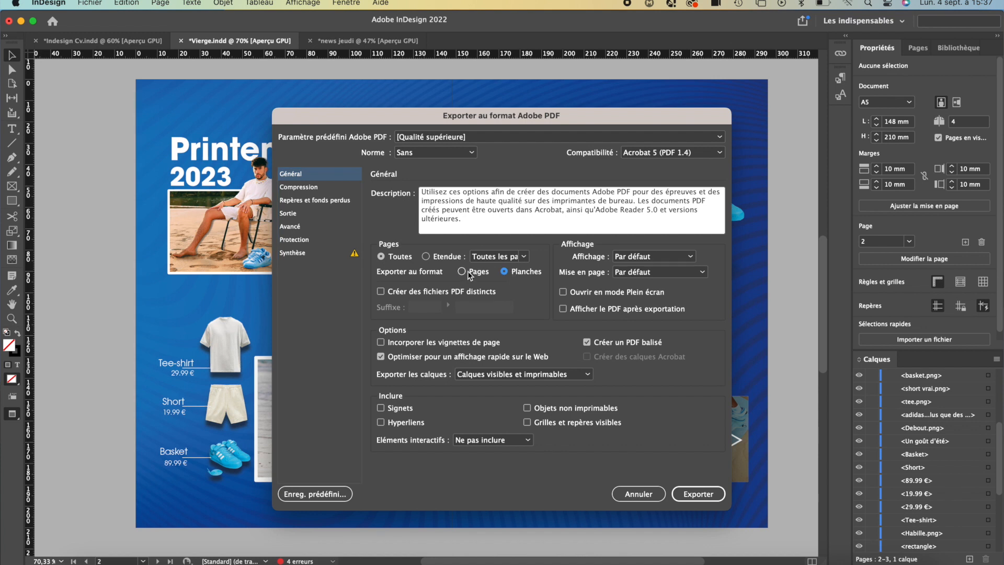
Examine the Compression settings and the Repères et fonds perdus settings of the PDF export.
left_click(309, 188)
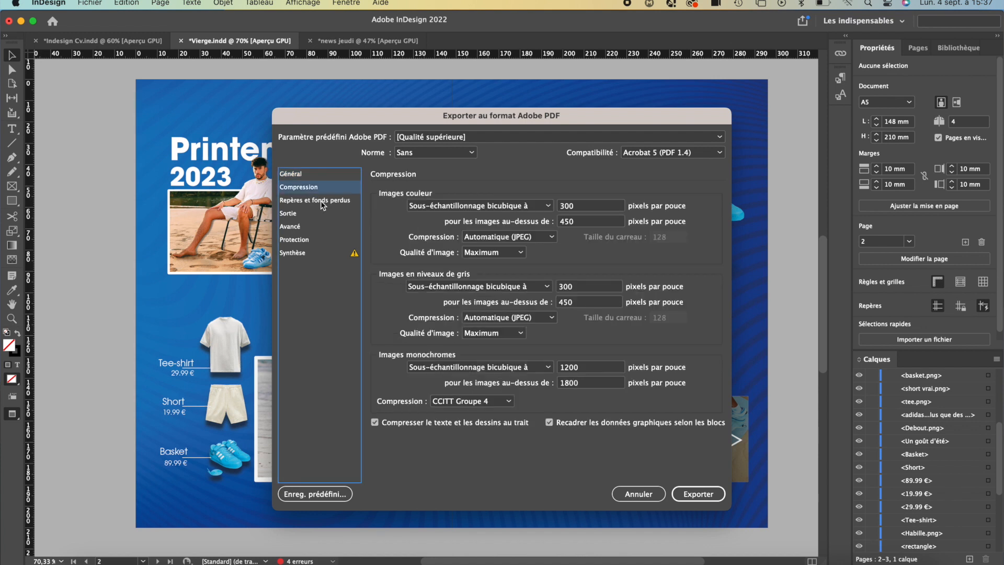
left_click(321, 201)
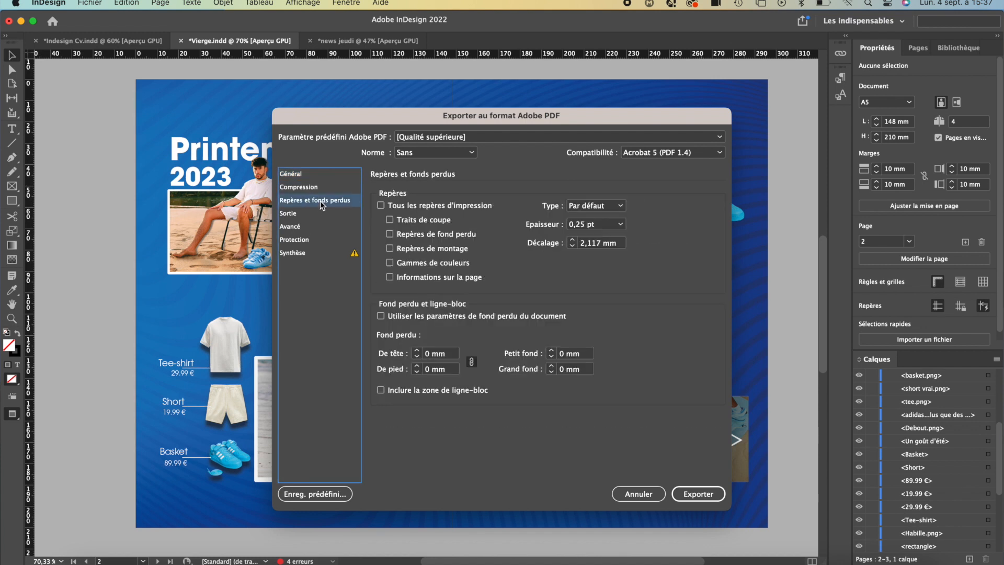